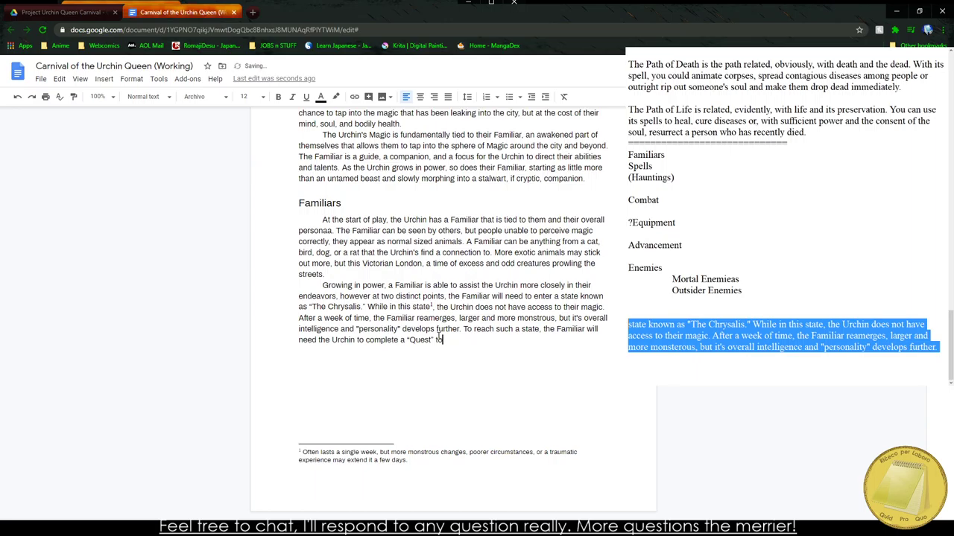
Extend the last sentence of the Familiars section after "Quest" with "and visit a significant location".
{"action": "type", "text": "all"}
{"action": "key", "text": "BackSpace"}
{"action": "key", "text": "BackSpace"}
{"action": "key", "text": "BackSpace"}
{"action": "key", "text": "BackSpace"}
{"action": "key", "text": "BackSpace"}
{"action": "key", "text": "BackSpace"}
{"action": "type", "text": "and visit a signifan"}
{"action": "key", "text": "BackSpace"}
{"action": "key", "text": "BackSpace"}
{"action": "type", "text": "icant location"}
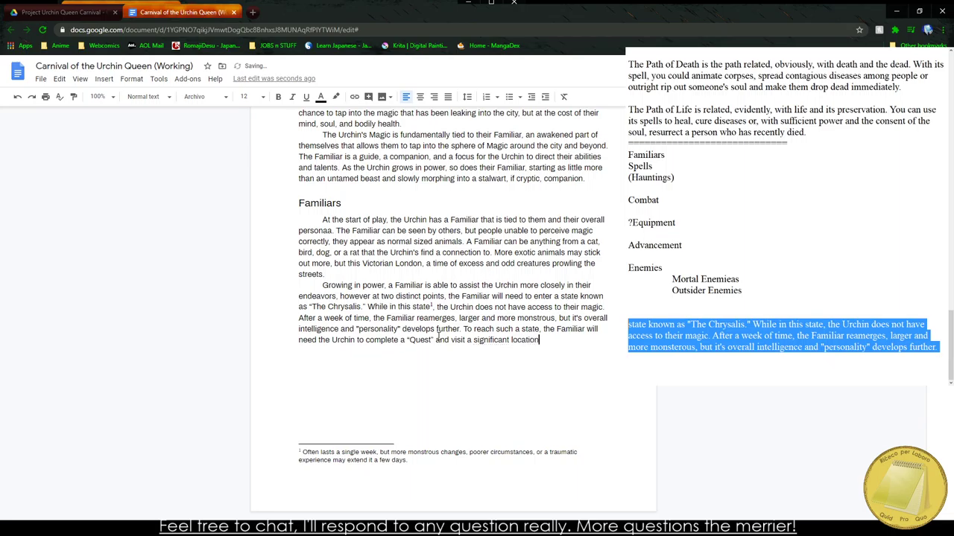
Finish the sentence with "to enter the Chrysalis state.", correcting the misspelling of Chrysalis with the spelling suggestion.
{"action": "type", "text": " to enter the"}
{"action": "type", "text": " Chrusal"}
{"action": "type", "text": "is'"}
{"action": "right_click", "coordinate": [322, 351]}
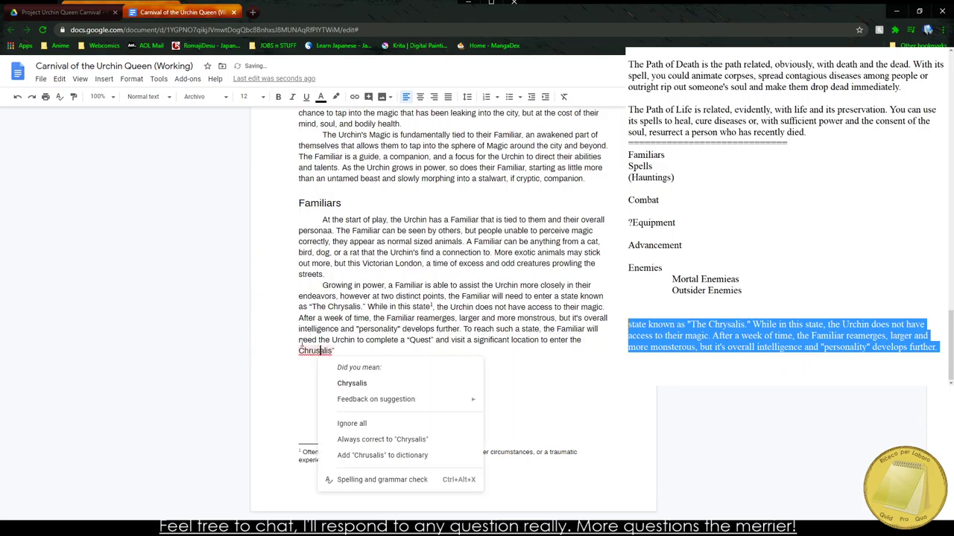
{"action": "left_click", "coordinate": [362, 384]}
{"action": "type", "text": "state."}
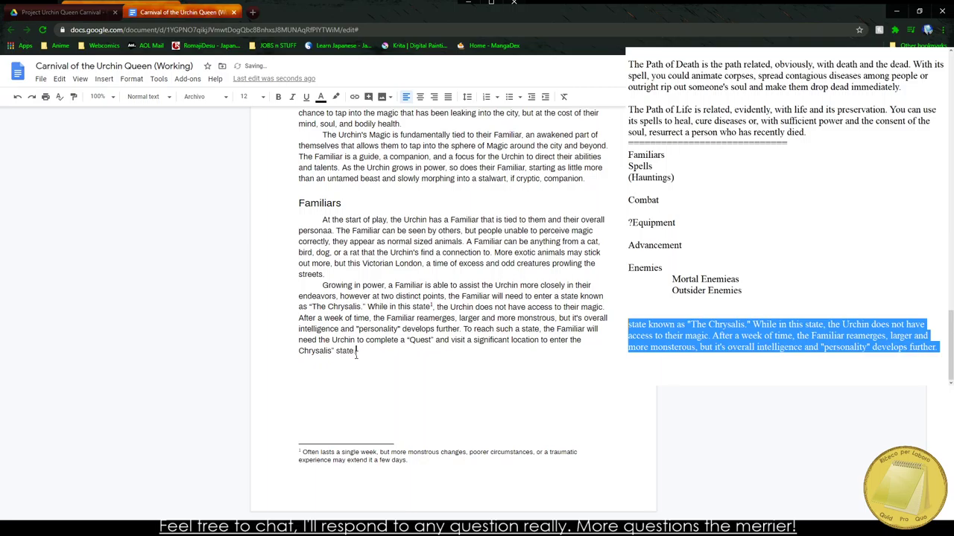
Remove the stray quotation marks around Chrysalis in the last sentence of the Familiars section.
{"action": "left_click", "coordinate": [301, 362]}
{"action": "type", "text": "\""}
{"action": "left_click", "coordinate": [334, 355]}
{"action": "key", "text": "Delete"}
{"action": "left_click", "coordinate": [301, 353]}
{"action": "key", "text": "Delete"}
{"action": "left_click", "coordinate": [359, 351]}
{"action": "scroll", "coordinate": [290, 243], "scroll_direction": "up", "scroll_amount": 3}
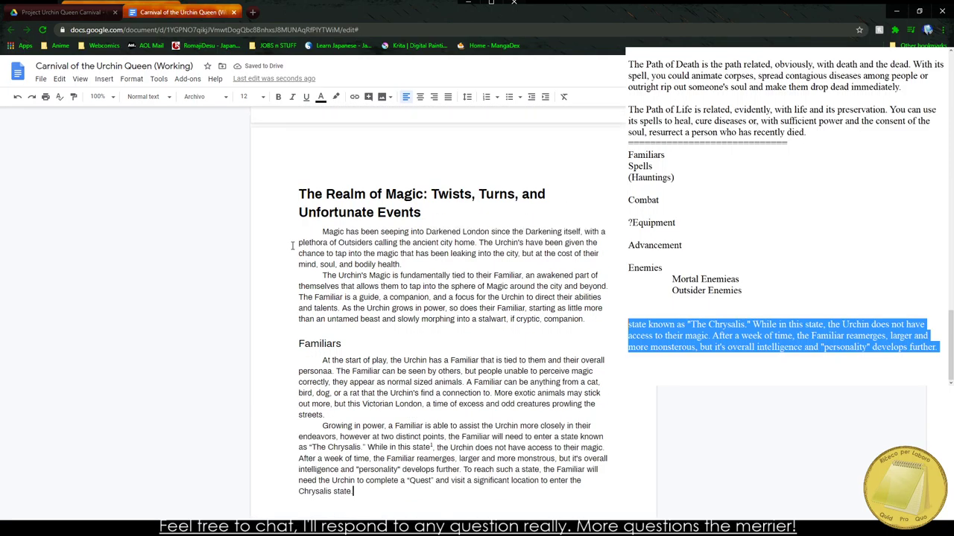
{"action": "scroll", "coordinate": [292, 278], "scroll_direction": "down", "scroll_amount": 3}
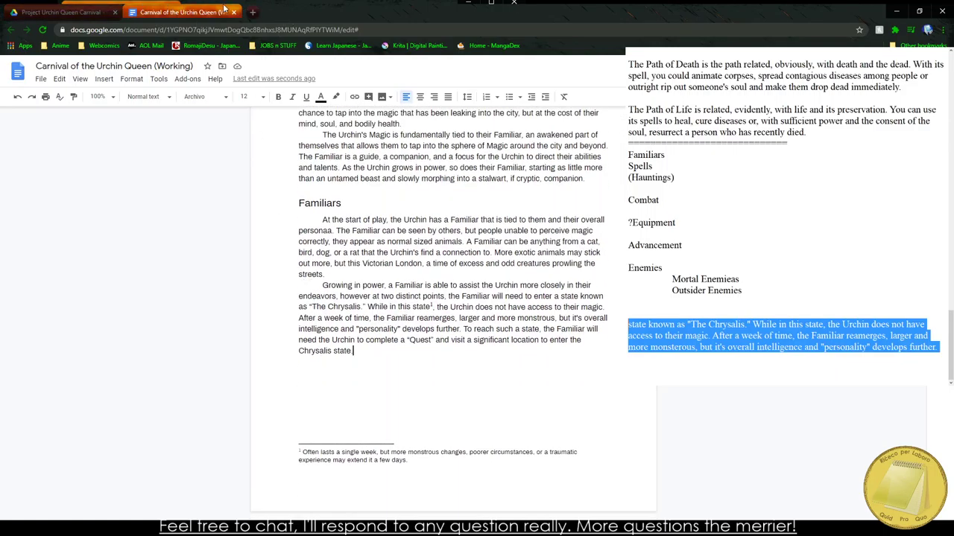
Open the untitled spreadsheet from the project's Drive folder and clear the list of Urchin age groups in column C.
{"action": "left_click", "coordinate": [60, 12]}
{"action": "double_click", "coordinate": [424, 245]}
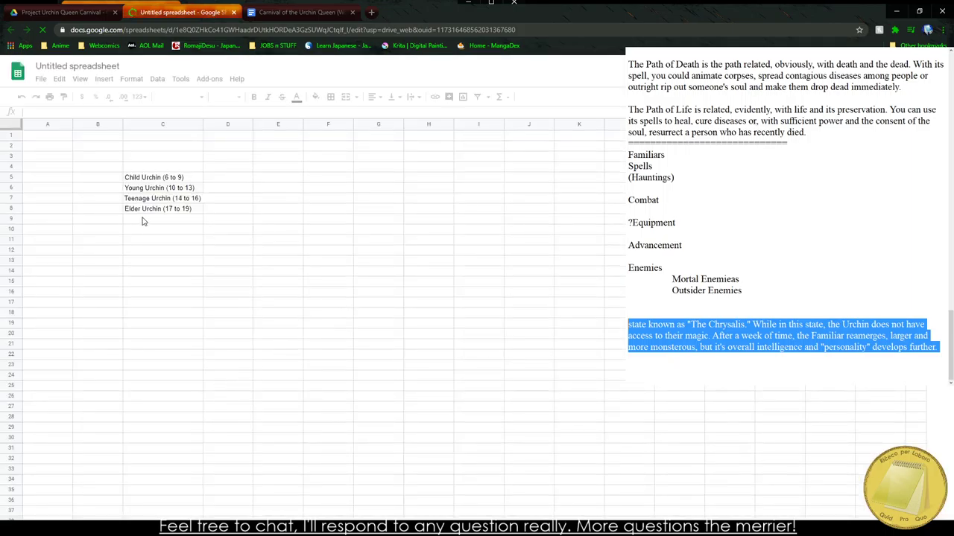
{"action": "left_click_drag", "start_coordinate": [145, 221], "coordinate": [138, 170]}
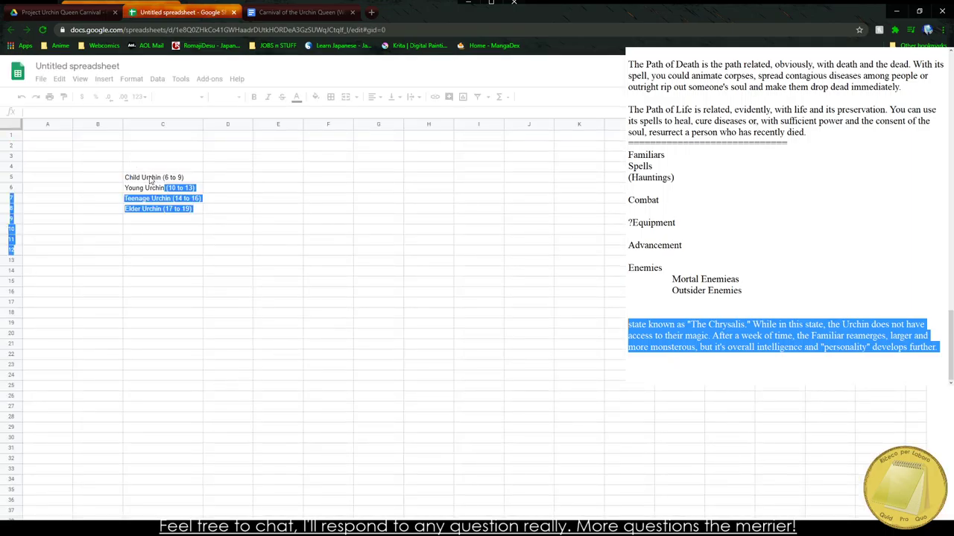
{"action": "left_click_drag", "start_coordinate": [259, 271], "coordinate": [119, 154]}
{"action": "key", "text": "Delete"}
{"action": "left_click", "coordinate": [347, 170]}
Enter the heading "Essence" in E5 and list the numbers 1 to 7 below it in E6:E12.
{"action": "left_click", "coordinate": [275, 179]}
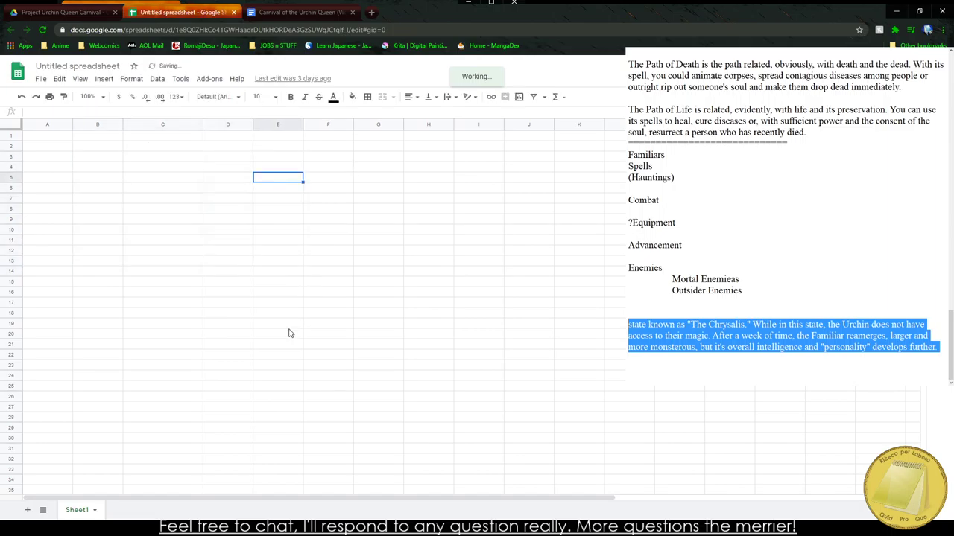
{"action": "type", "text": "Essence"}
{"action": "key", "text": "Return"}
{"action": "type", "text": "1 2 3 4 5 6 7"}
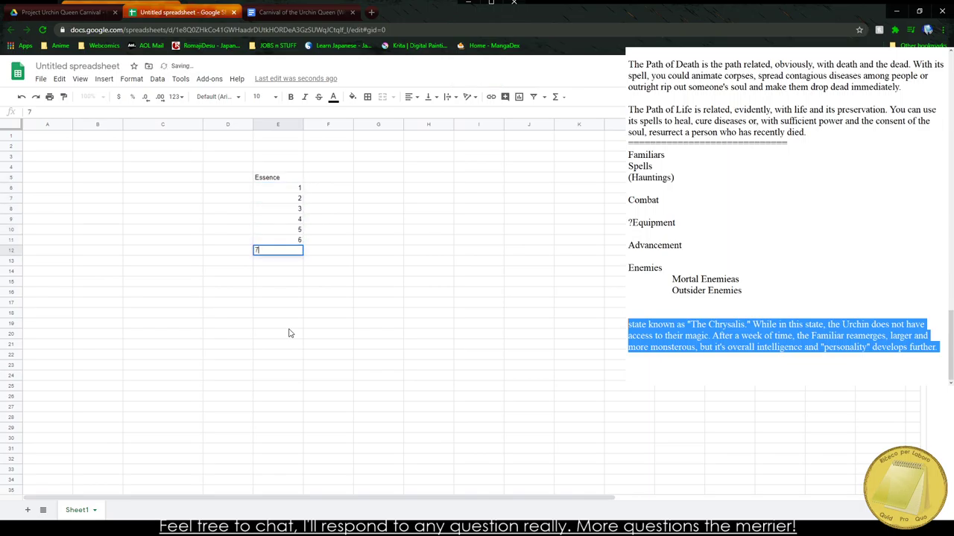
{"action": "key", "text": "Tab"}
Enter the heading "Chrysalis" in F5 beside the Essence heading.
{"action": "key", "text": "Up"}
{"action": "key", "text": "Up"}
{"action": "key", "text": "Up"}
{"action": "key", "text": "Up"}
{"action": "key", "text": "Up"}
{"action": "key", "text": "Up"}
{"action": "key", "text": "Up"}
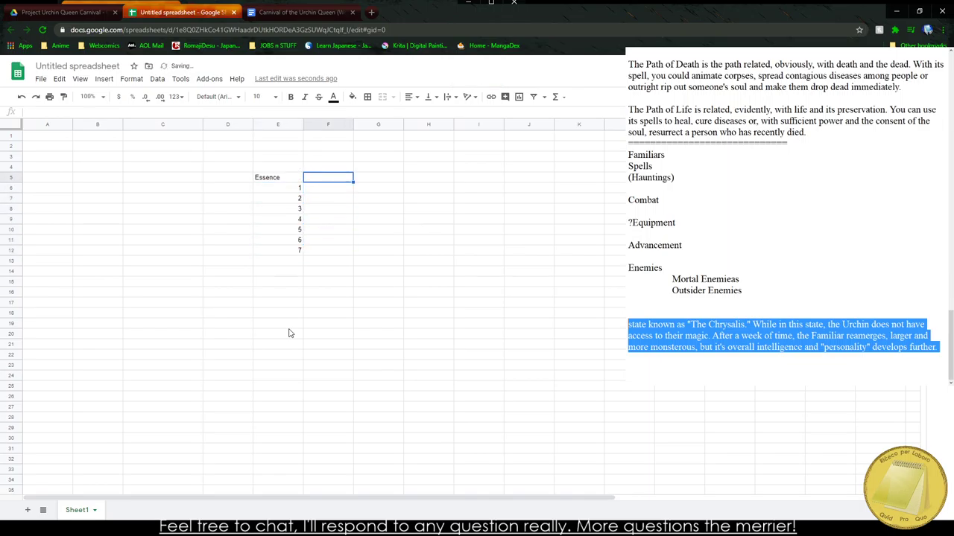
{"action": "type", "text": "Chr"}
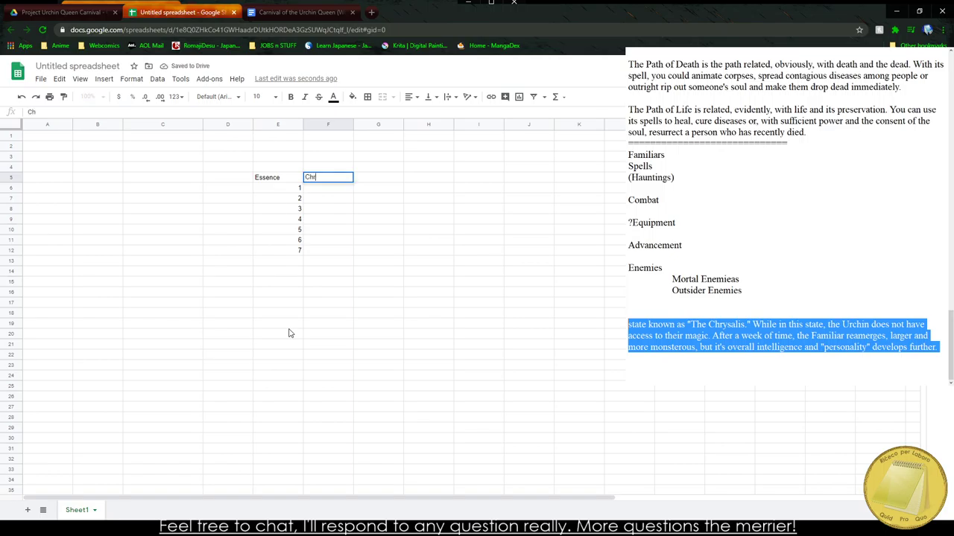
{"action": "type", "text": "ysalis Needed"}
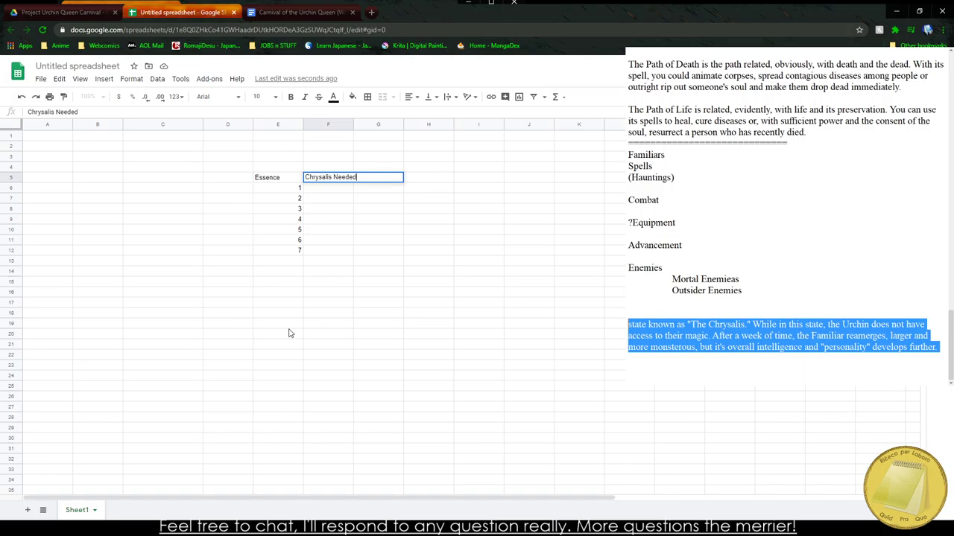
{"action": "key", "text": "Tab"}
{"action": "key", "text": "Left"}
{"action": "type", "text": "Ch"}
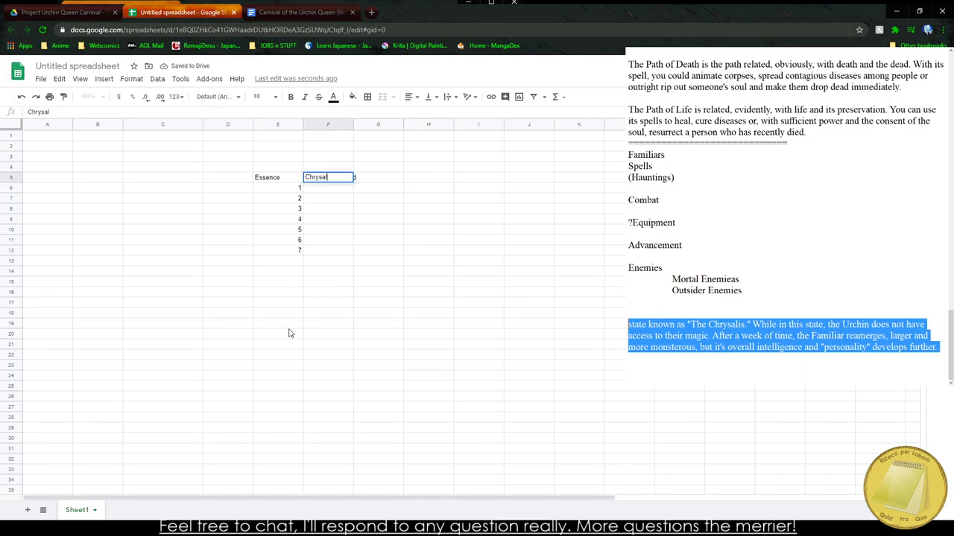
{"action": "key", "text": "Tab"}
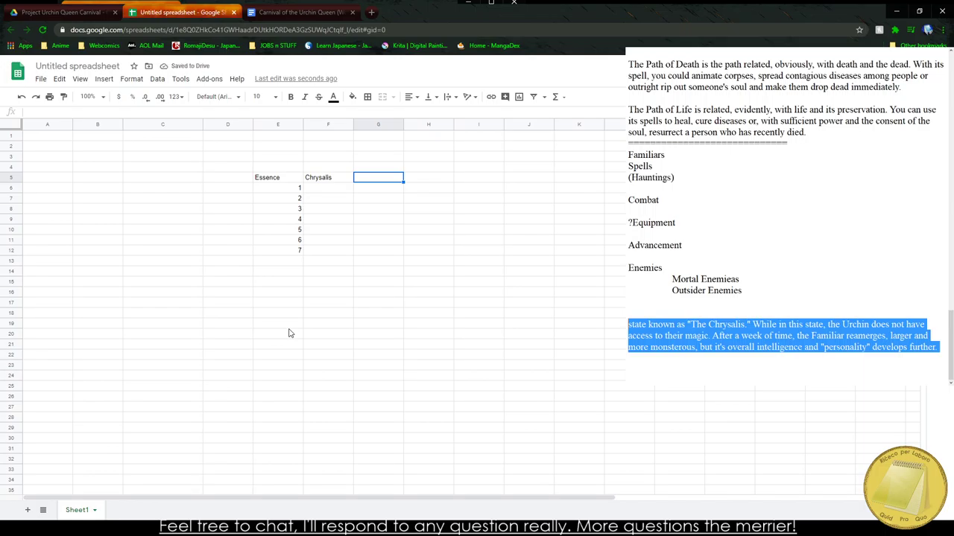
{"action": "type", "text": "Abilities"}
{"action": "key", "text": "Return"}
{"action": "type", "text": "Animalistic"}
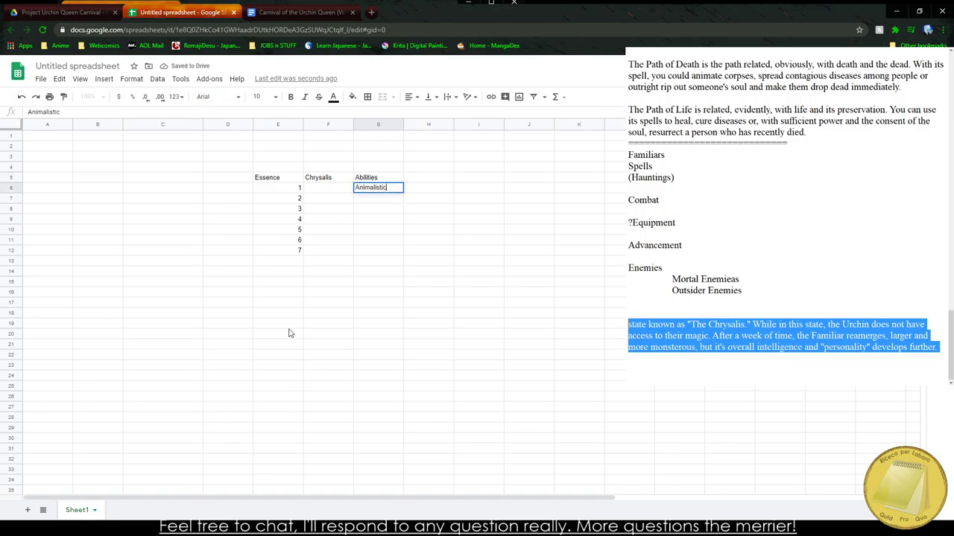
{"action": "key", "text": "Return"}
{"action": "type", "text": "Crytp"}
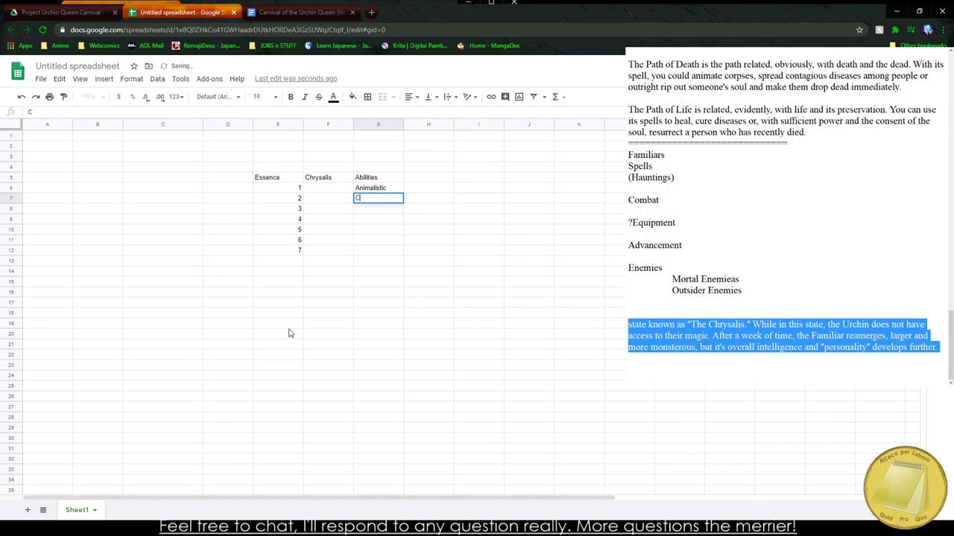
{"action": "key", "text": "BackSpace"}
{"action": "key", "text": "BackSpace"}
{"action": "key", "text": "BackSpace"}
{"action": "key", "text": "BackSpace"}
{"action": "key", "text": "BackSpace"}
{"action": "key", "text": "Up"}
{"action": "key", "text": "shift+Up"}
{"action": "key", "text": "Delete"}
{"action": "key", "text": "Up"}
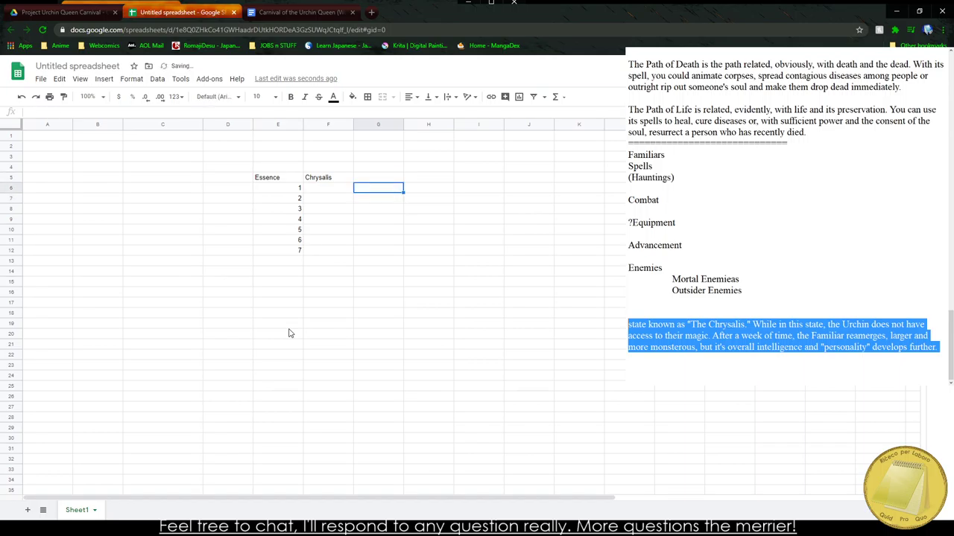
{"action": "key", "text": "Left"}
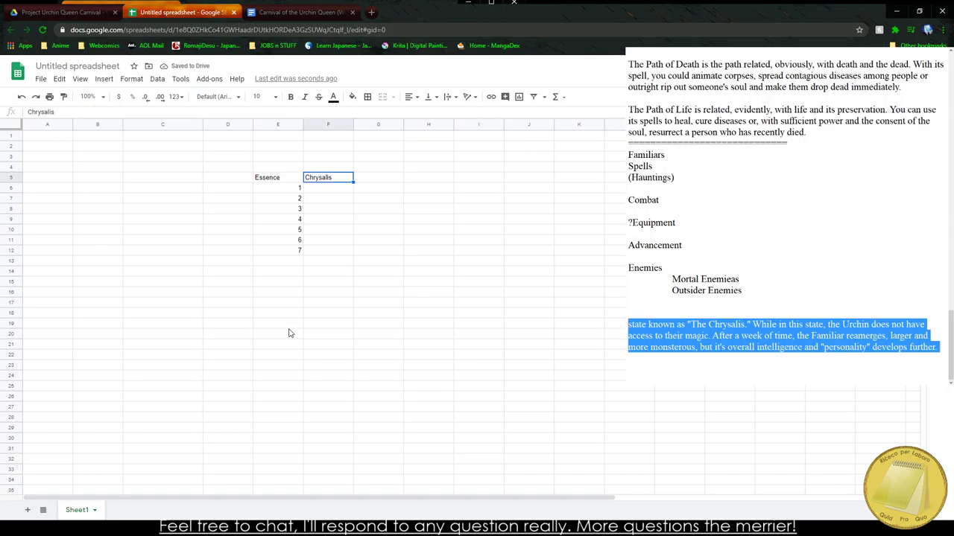
Make the Essence and Chrysalis headings bold and centre the contents of E5:F12 horizontally.
{"action": "left_click_drag", "start_coordinate": [282, 182], "coordinate": [332, 250]}
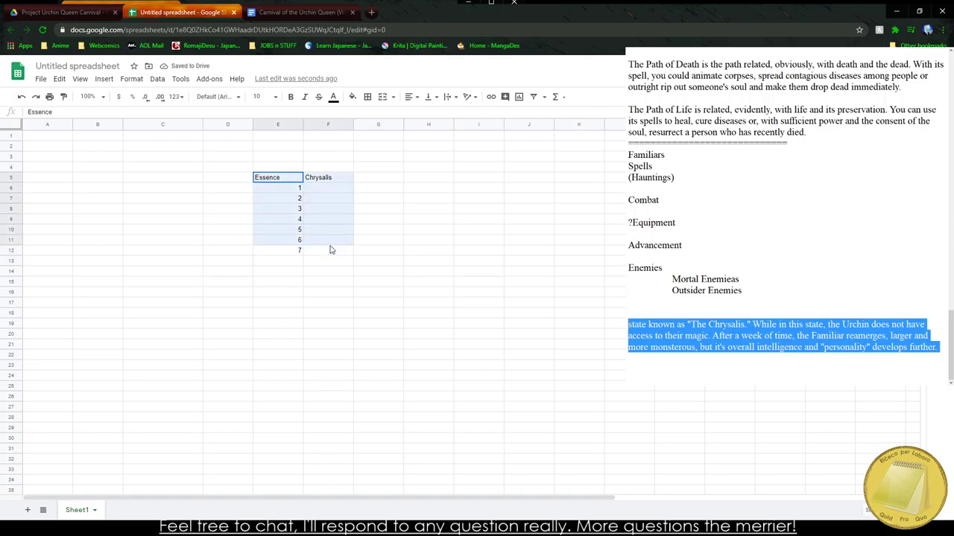
{"action": "left_click_drag", "start_coordinate": [278, 179], "coordinate": [323, 252]}
{"action": "key", "text": "ctrl+b"}
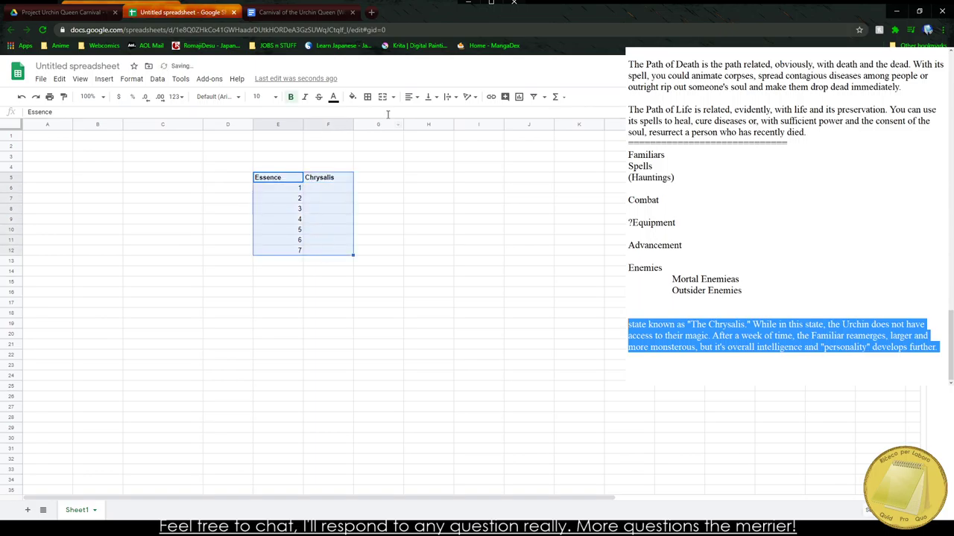
{"action": "left_click", "coordinate": [411, 96]}
{"action": "left_click", "coordinate": [425, 111]}
Enter "First Evolution" in the Chrysalis column for Essence 4.
{"action": "left_click", "coordinate": [331, 189]}
{"action": "left_click", "coordinate": [332, 212]}
{"action": "left_click", "coordinate": [326, 223]}
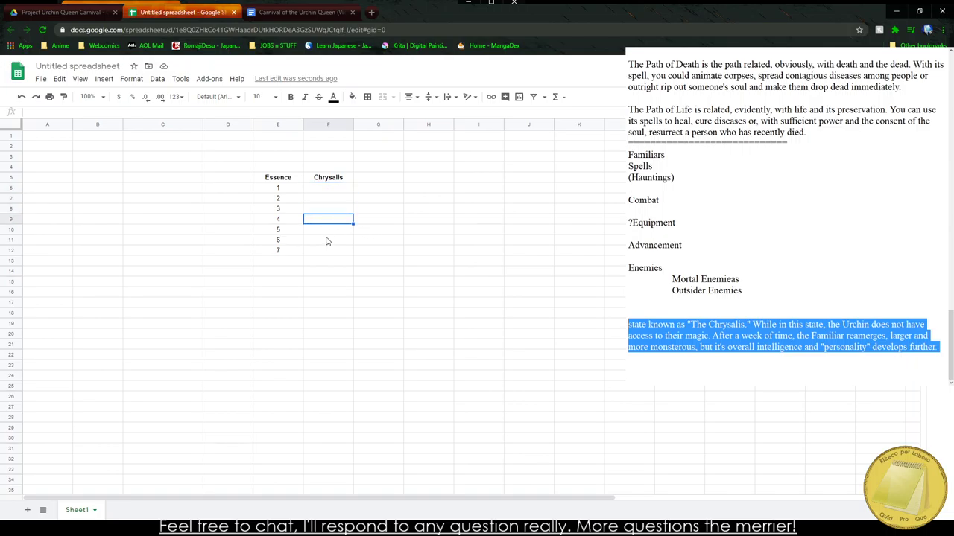
{"action": "type", "text": "First Ad"}
{"action": "key", "text": "BackSpace"}
{"action": "key", "text": "BackSpace"}
{"action": "type", "text": "Ev"}
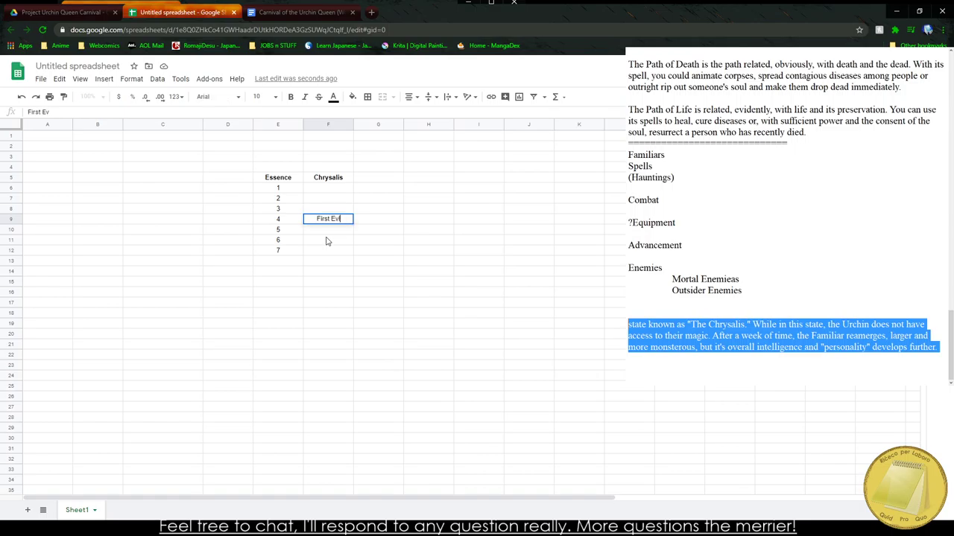
{"action": "type", "text": "olution"}
{"action": "key", "text": "Return"}
Enter "Second Evolution" in the Chrysalis column for Essence 7.
{"action": "key", "text": "Down"}
{"action": "key", "text": "Down"}
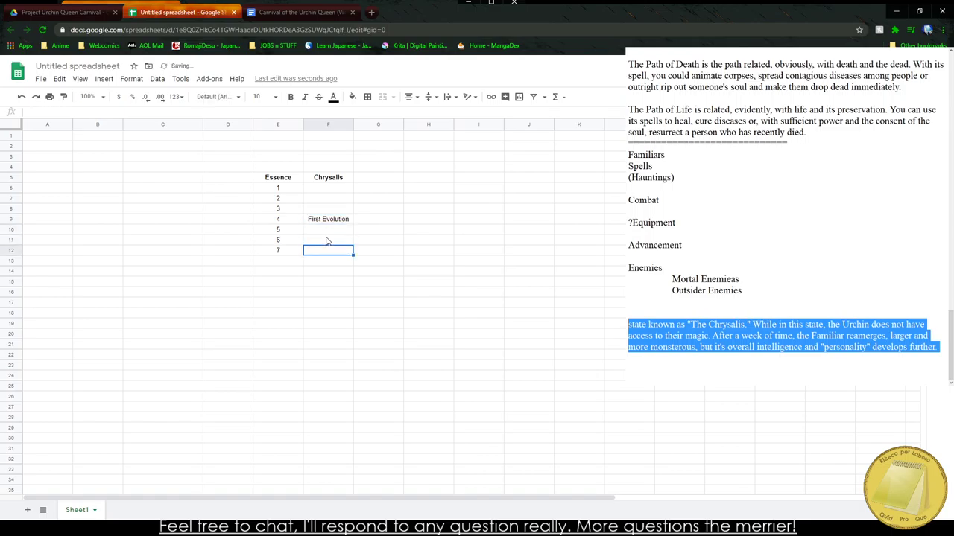
{"action": "type", "text": "Second Evolution"}
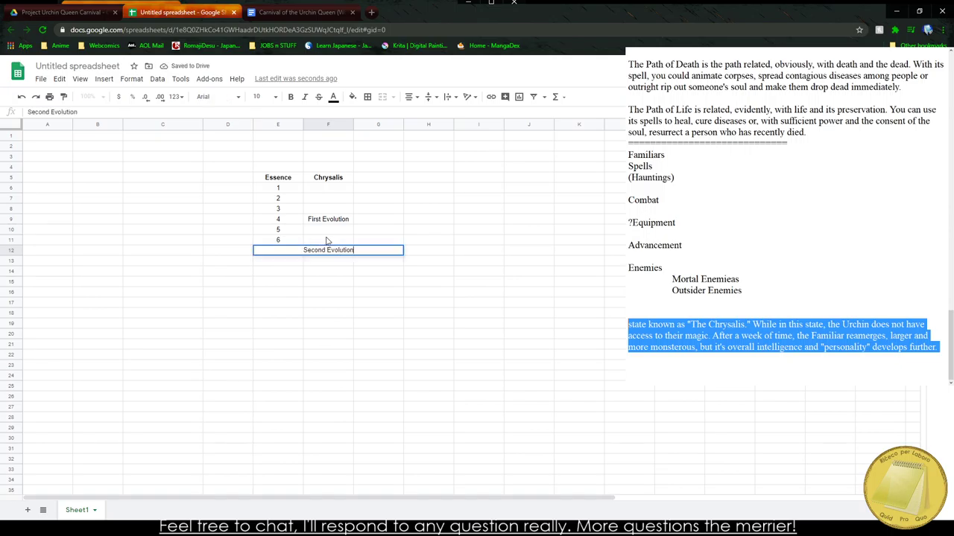
{"action": "left_click", "coordinate": [349, 222]}
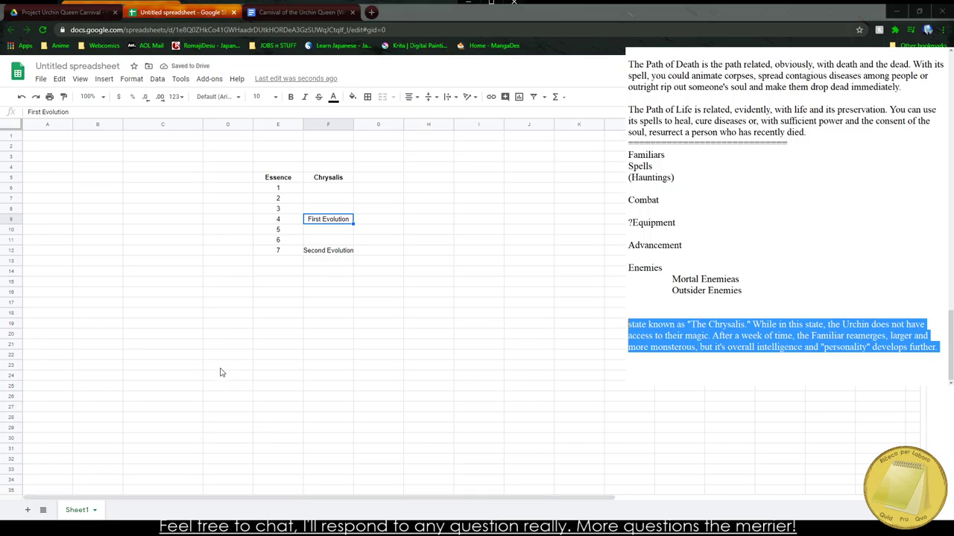
Apply bold formatting to the empty heading cell G5 beside Chrysalis.
{"action": "left_click", "coordinate": [378, 219]}
{"action": "left_click", "coordinate": [378, 187]}
{"action": "left_click", "coordinate": [385, 171]}
{"action": "left_click", "coordinate": [368, 181]}
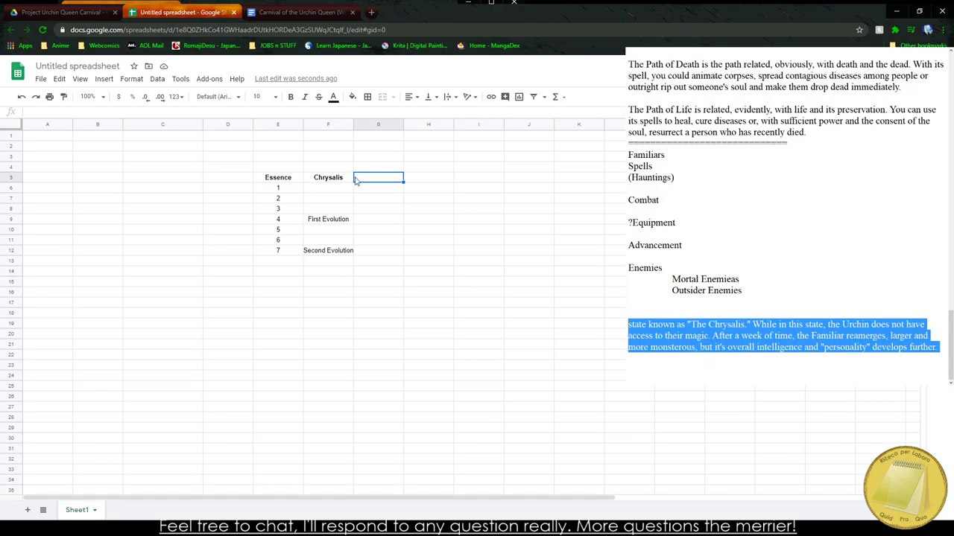
{"action": "key", "text": "ctrl+b"}
{"action": "left_click", "coordinate": [366, 186]}
{"action": "left_click", "coordinate": [372, 179]}
{"action": "type", "text": "R"}
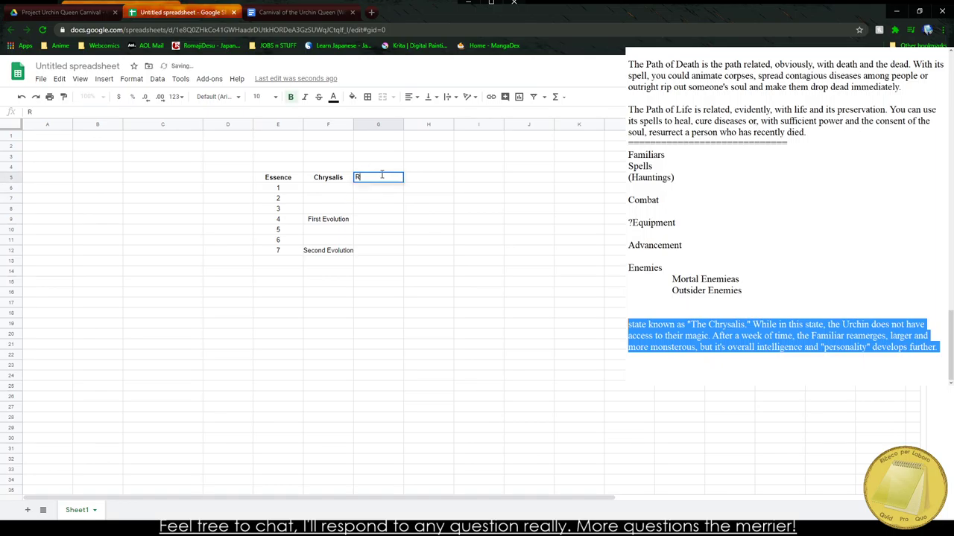
{"action": "type", "text": "ough"}
{"action": "key", "text": "BackSpace"}
{"action": "key", "text": "BackSpace"}
{"action": "key", "text": "BackSpace"}
{"action": "type", "text": "ough"}
{"action": "key", "text": "BackSpace"}
{"action": "key", "text": "BackSpace"}
{"action": "key", "text": "BackSpace"}
{"action": "key", "text": "BackSpace"}
{"action": "key", "text": "BackSpace"}
{"action": "key", "text": "BackSpace"}
Head column G "Traits" in G5, with "Animalistic Qualities" for Essence 1 and "Basic speech" for Essence 2.
{"action": "type", "text": "Traits"}
{"action": "key", "text": "Return"}
{"action": "type", "text": "Animalistic "}
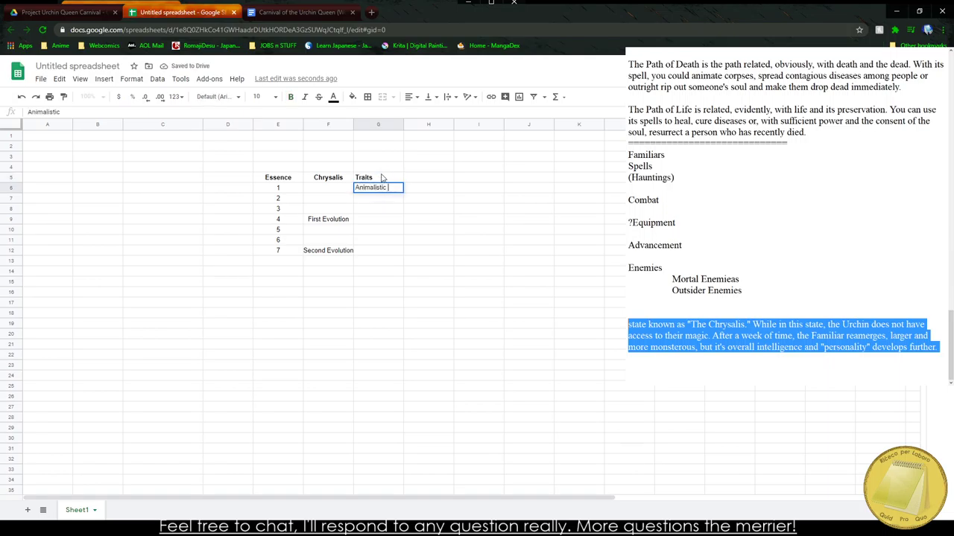
{"action": "type", "text": "Qualities"}
{"action": "key", "text": "Return"}
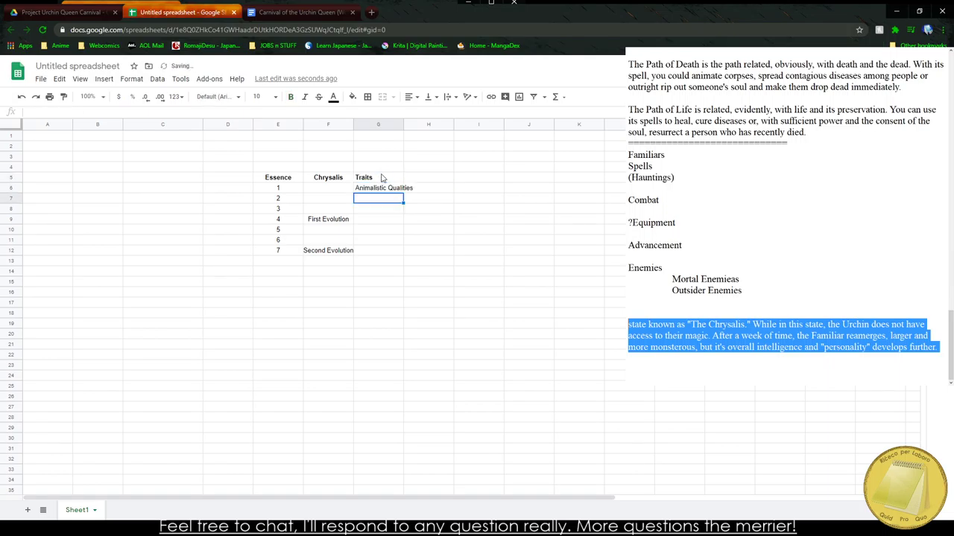
{"action": "type", "text": "Basic speech"}
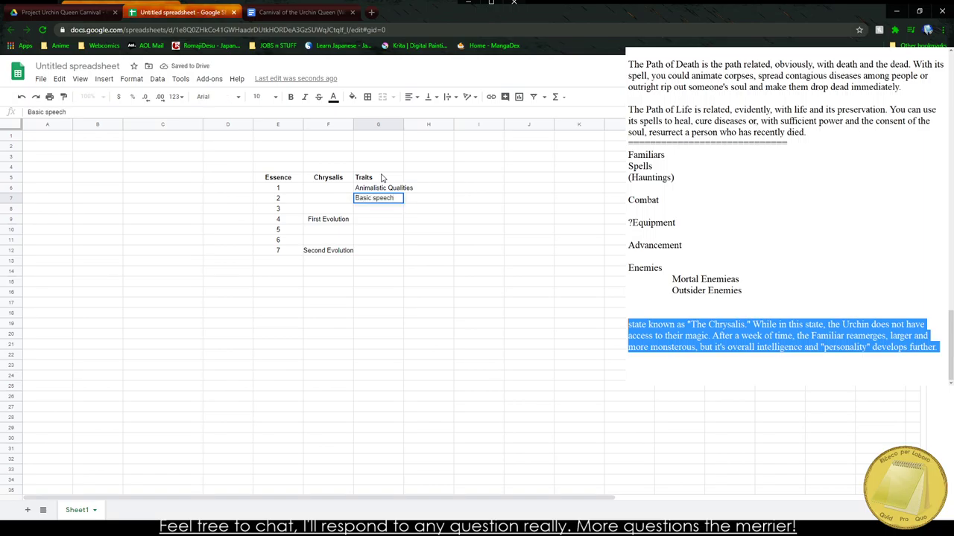
{"action": "key", "text": "Return"}
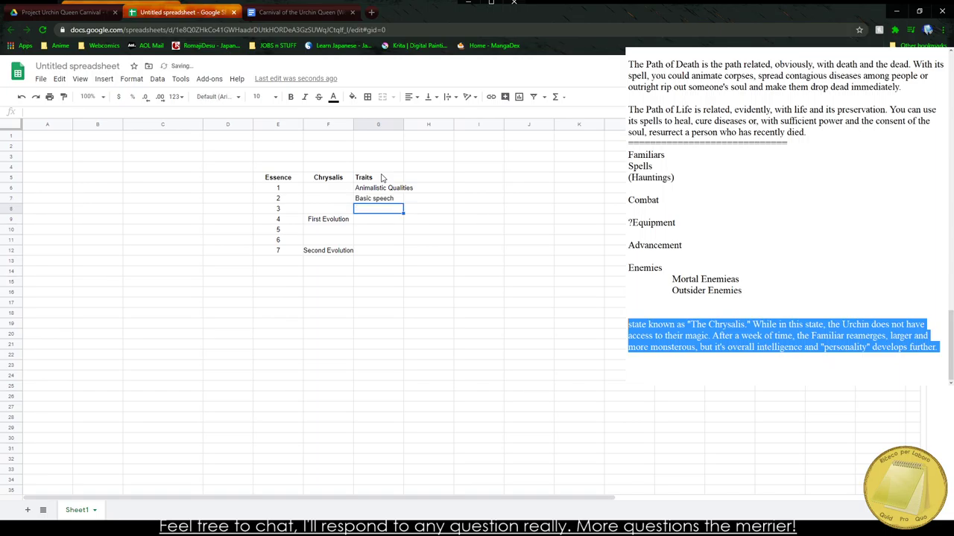
{"action": "type", "text": "Wordy"}
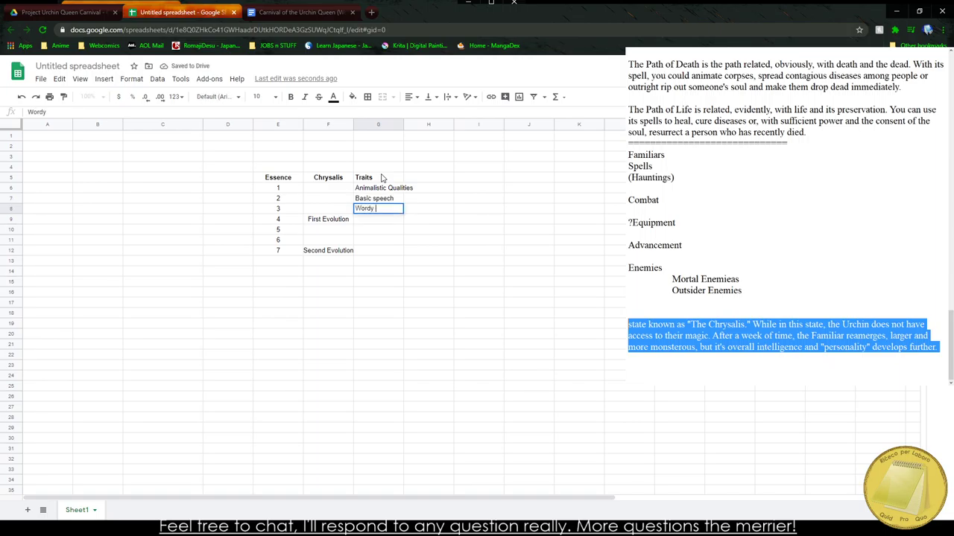
{"action": "key", "text": "BackSpace"}
{"action": "key", "text": "BackSpace"}
{"action": "key", "text": "BackSpace"}
{"action": "key", "text": "BackSpace"}
{"action": "key", "text": "BackSpace"}
{"action": "key", "text": "BackSpace"}
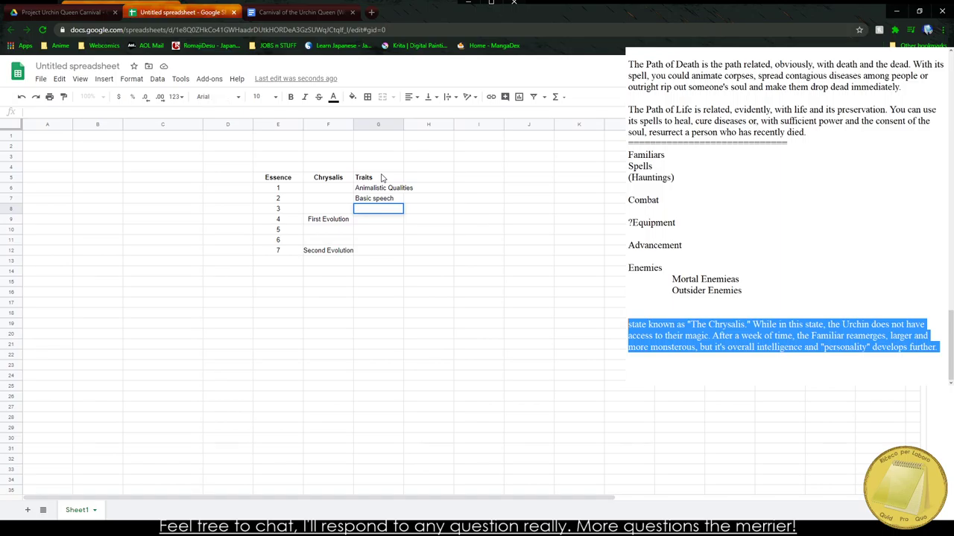
Enter "Complex Thinking" as the trait for Essence 3.
{"action": "type", "text": "Ability"}
{"action": "key", "text": "BackSpace"}
{"action": "key", "text": "BackSpace"}
{"action": "key", "text": "BackSpace"}
{"action": "type", "text": "Compllex Thinking"}
{"action": "key", "text": "Return"}
{"action": "type", "text": "Larger, Mout"}
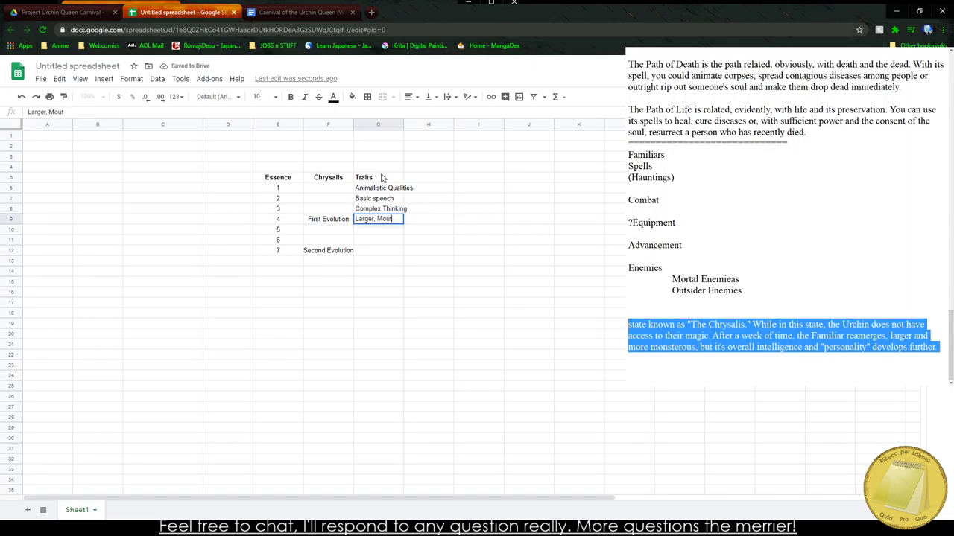
{"action": "key", "text": "BackSpace"}
{"action": "type", "text": "ntable, mo"}
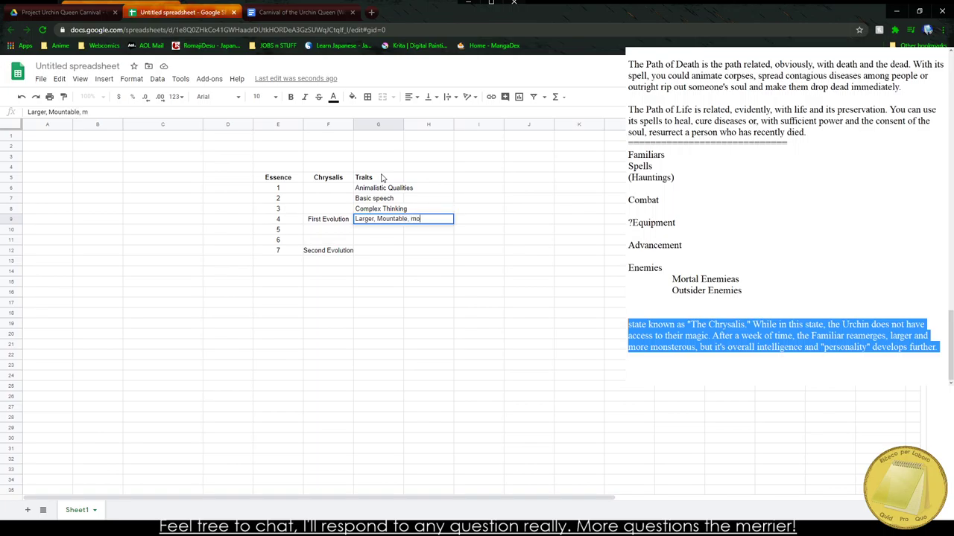
{"action": "key", "text": "BackSpace"}
{"action": "key", "text": "BackSpace"}
{"action": "key", "text": "BackSpace"}
{"action": "key", "text": "BackSpace"}
{"action": "key", "text": "BackSpace"}
{"action": "key", "text": "BackSpace"}
{"action": "key", "text": "BackSpace"}
{"action": "key", "text": "BackSpace"}
{"action": "key", "text": "BackSpace"}
{"action": "key", "text": "BackSpace"}
{"action": "key", "text": "BackSpace"}
{"action": "key", "text": "BackSpace"}
{"action": "key", "text": "BackSpace"}
{"action": "key", "text": "BackSpace"}
{"action": "key", "text": "BackSpace"}
{"action": "key", "text": "BackSpace"}
{"action": "key", "text": "BackSpace"}
{"action": "key", "text": "BackSpace"}
{"action": "key", "text": "BackSpace"}
{"action": "key", "text": "BackSpace"}
Enter "Much larger, Monstrous" as the trait for Essence 4 and "Advanced Speech" for Essence 5.
{"action": "type", "text": "Much larger, Monster"}
{"action": "key", "text": "BackSpace"}
{"action": "type", "text": "rous"}
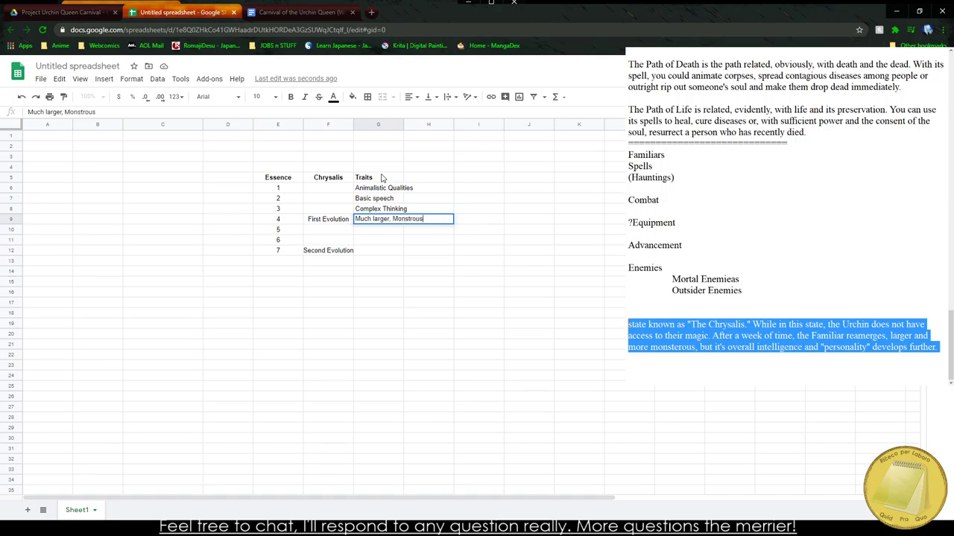
{"action": "key", "text": "Return"}
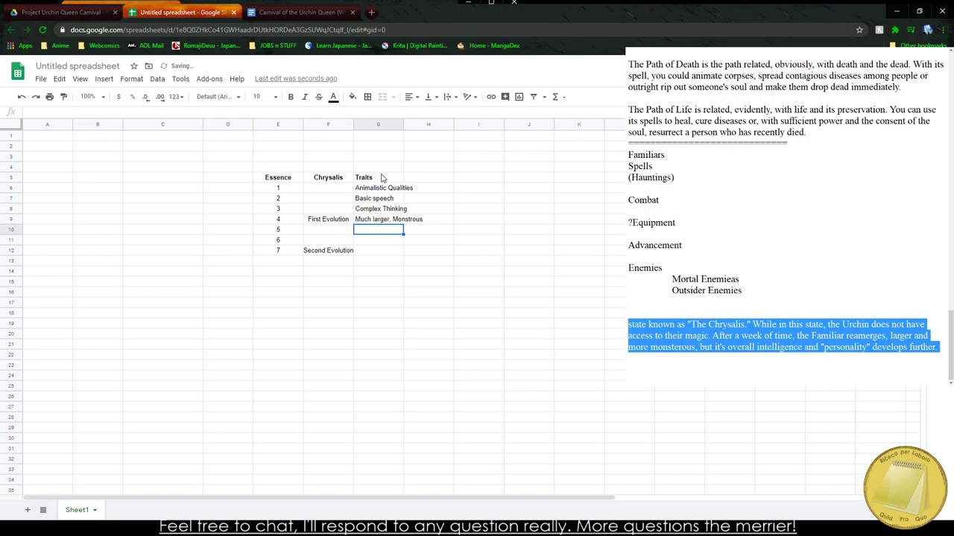
{"action": "type", "text": "Advanced Speech"}
{"action": "key", "text": "Return"}
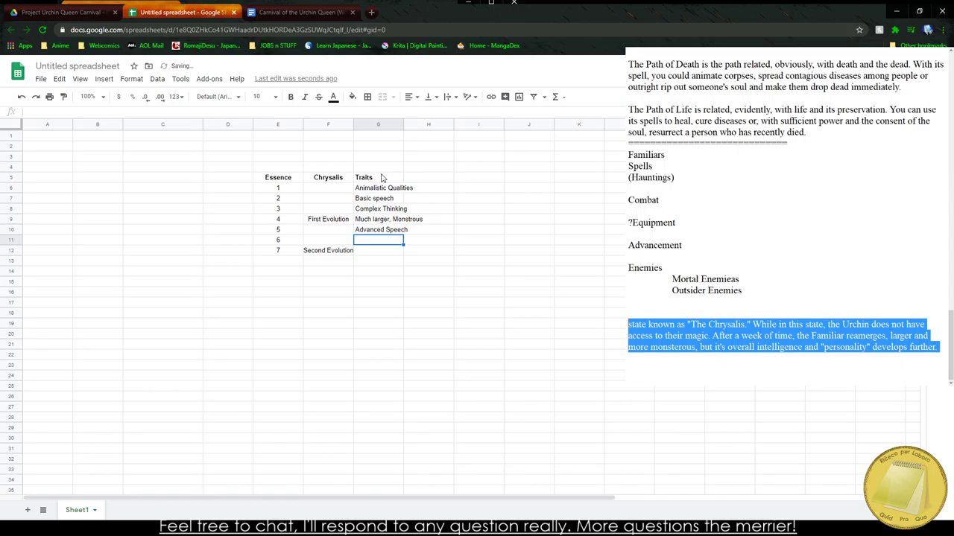
{"action": "type", "text": "Telepath"}
{"action": "key", "text": "BackSpace"}
{"action": "key", "text": "BackSpace"}
{"action": "key", "text": "BackSpace"}
{"action": "key", "text": "BackSpace"}
{"action": "key", "text": "BackSpace"}
{"action": "key", "text": "BackSpace"}
{"action": "key", "text": "BackSpace"}
{"action": "key", "text": "BackSpace"}
Enter "Monstrous Feature 2" as the trait for Essence 6.
{"action": "type", "text": "Monster"}
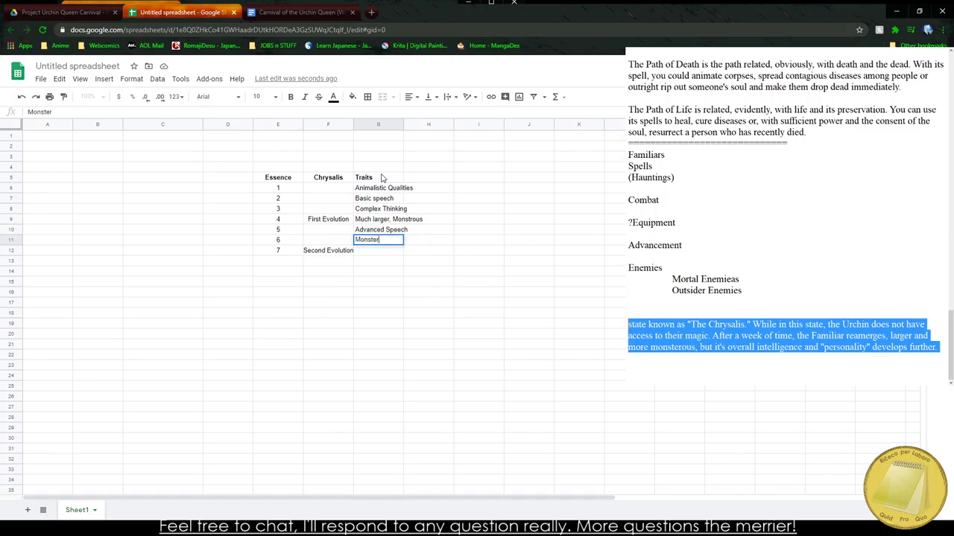
{"action": "key", "text": "BackSpace"}
{"action": "key", "text": "BackSpace"}
{"action": "type", "text": "rous Feature 2"}
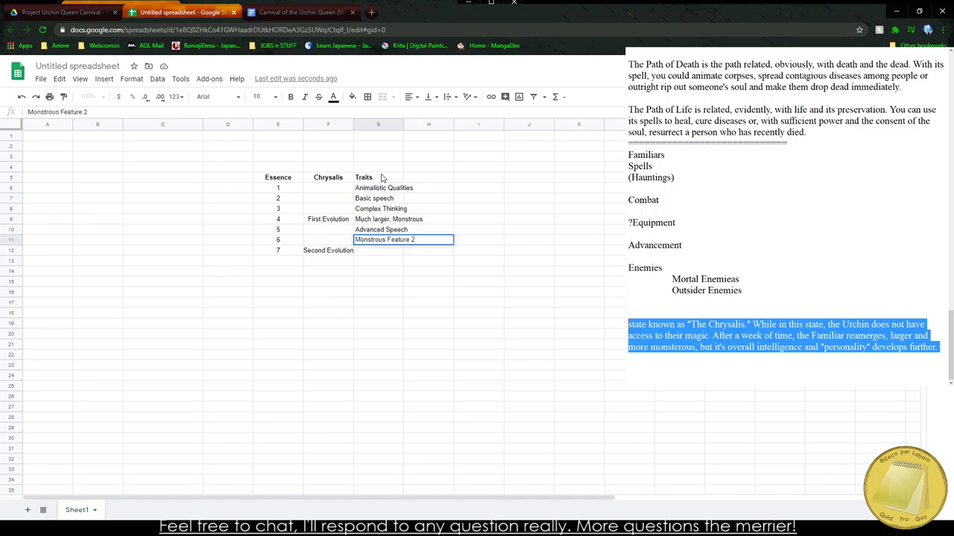
Extend the Essence 4 trait to read "Much larger, Monstrous Feature 1".
{"action": "key", "text": "Up"}
{"action": "key", "text": "Up"}
{"action": "left_click", "coordinate": [111, 111]}
{"action": "type", "text": "Feature 1"}
Enter "Final Metamorphisis" as the trait for Essence 7.
{"action": "left_click", "coordinate": [297, 256]}
{"action": "left_click", "coordinate": [364, 251]}
{"action": "key", "text": "Return"}
{"action": "type", "text": "Sec"}
{"action": "type", "text": "Final Meta"}
{"action": "type", "text": "morphisis"}
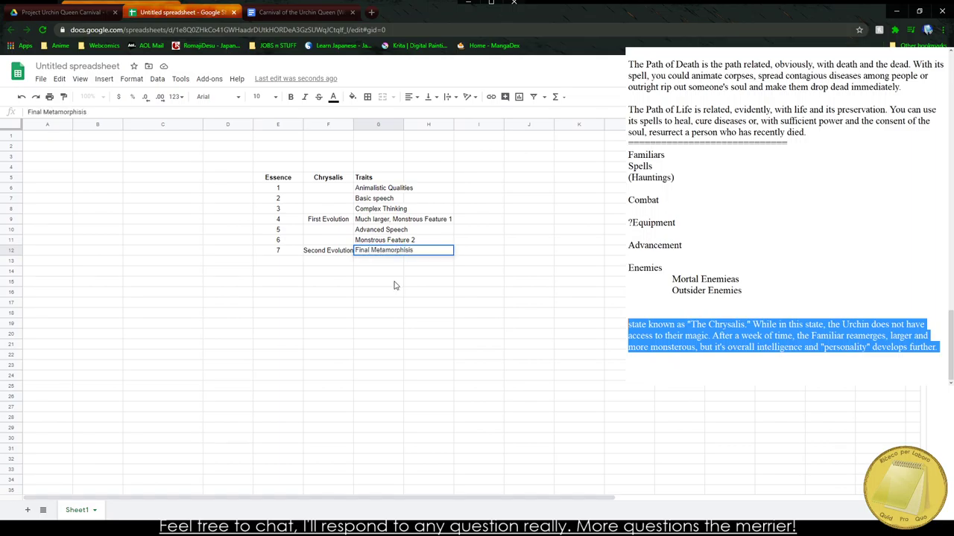
{"action": "key", "text": "Return"}
Copy the Essence, Chrysalis and Traits table (E5:G12) and paste it on a new page after the Familiars section in the Google Docs document.
{"action": "left_click_drag", "start_coordinate": [280, 179], "coordinate": [386, 252]}
{"action": "key", "text": "ctrl+c"}
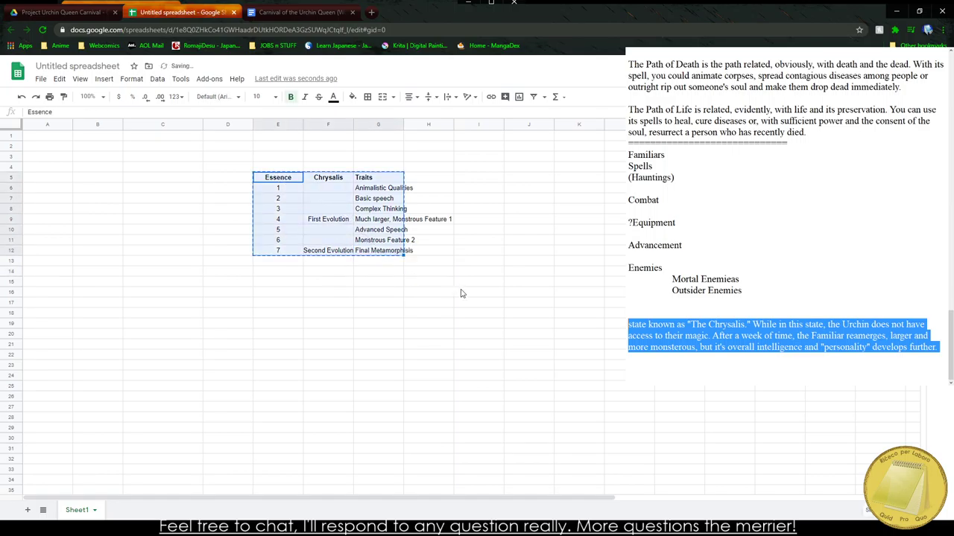
{"action": "left_click", "coordinate": [443, 302]}
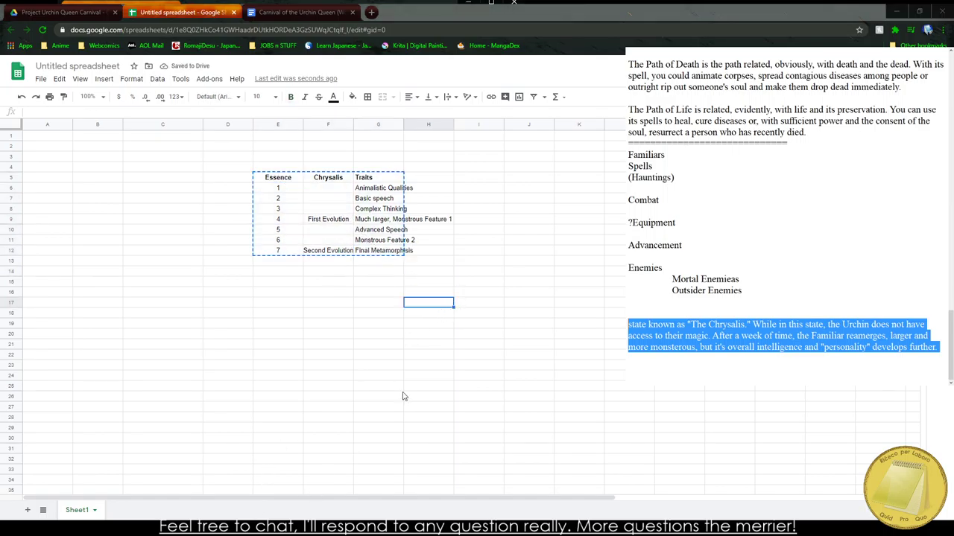
{"action": "left_click", "coordinate": [363, 358]}
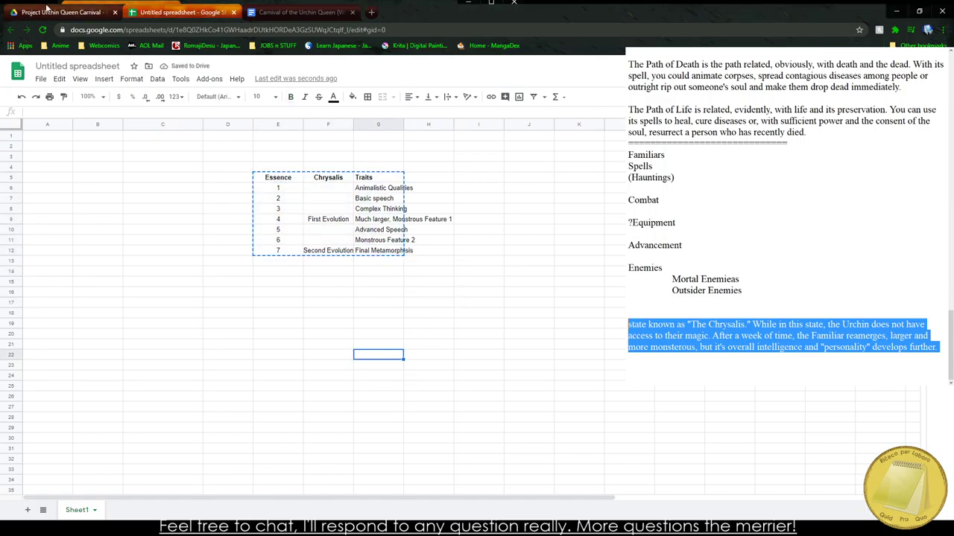
{"action": "left_click", "coordinate": [301, 12]}
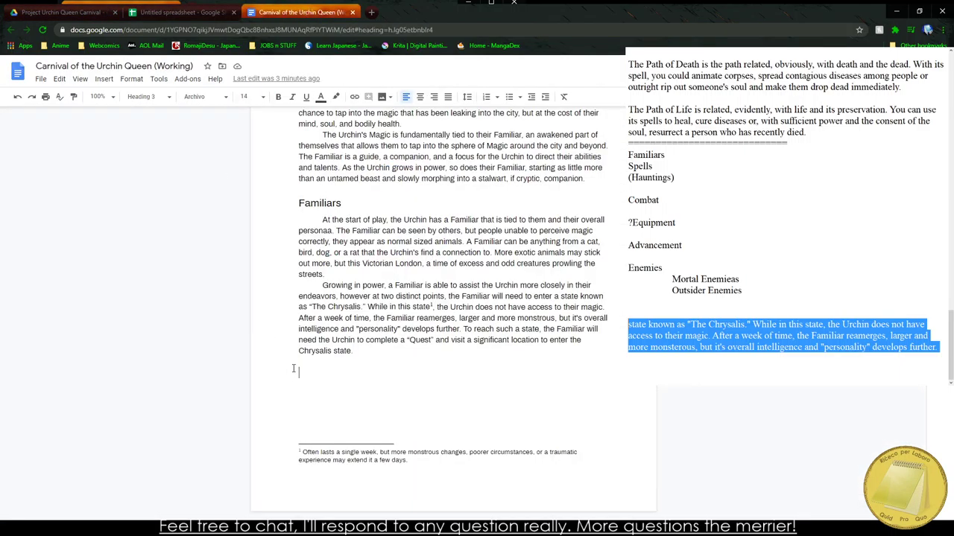
{"action": "key", "text": "ctrl+Return"}
{"action": "key", "text": "ctrl+v"}
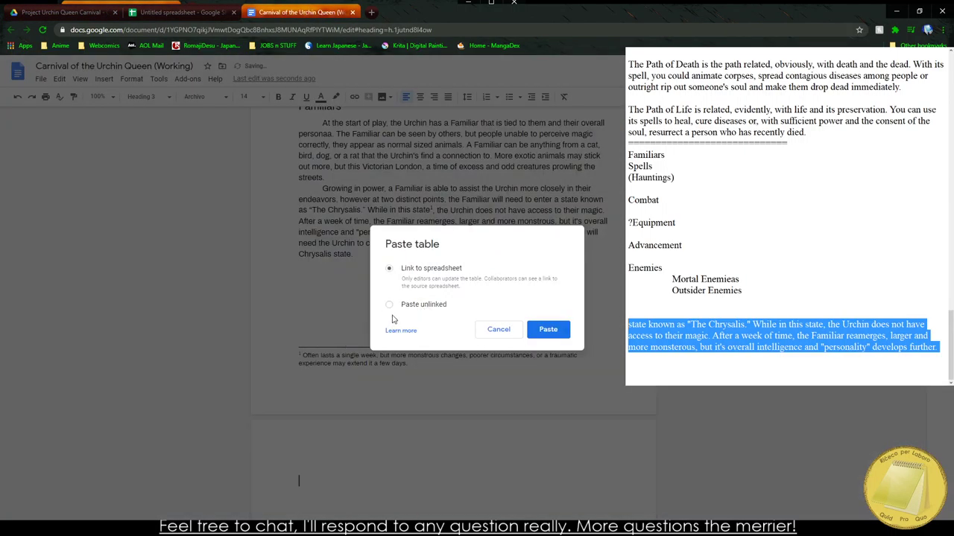
{"action": "left_click", "coordinate": [548, 330]}
Format all text in the pasted table as Archivo, size 12, centred.
{"action": "left_click_drag", "start_coordinate": [321, 313], "coordinate": [419, 458]}
{"action": "left_click", "coordinate": [204, 96]}
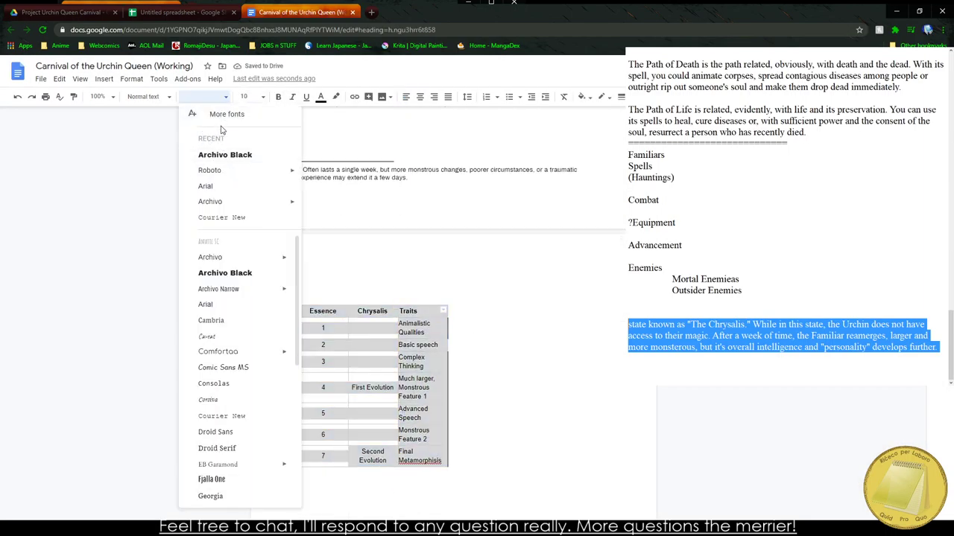
{"action": "left_click", "coordinate": [211, 202]}
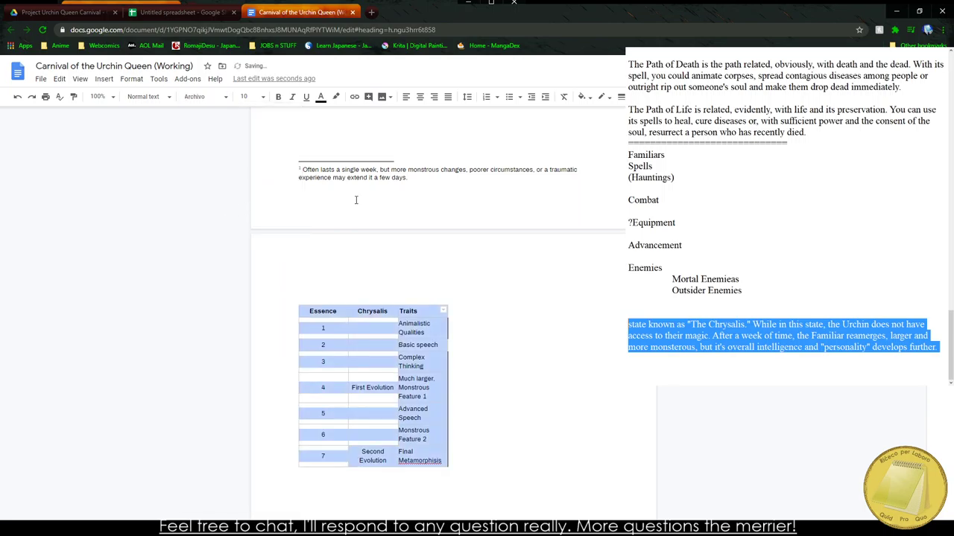
{"action": "left_click", "coordinate": [251, 96]}
{"action": "left_click", "coordinate": [247, 178]}
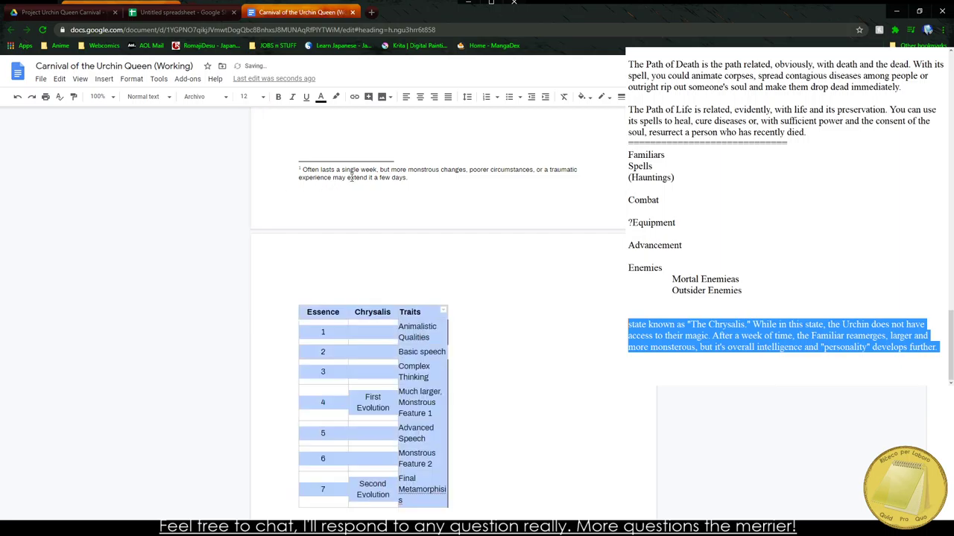
{"action": "left_click", "coordinate": [420, 97]}
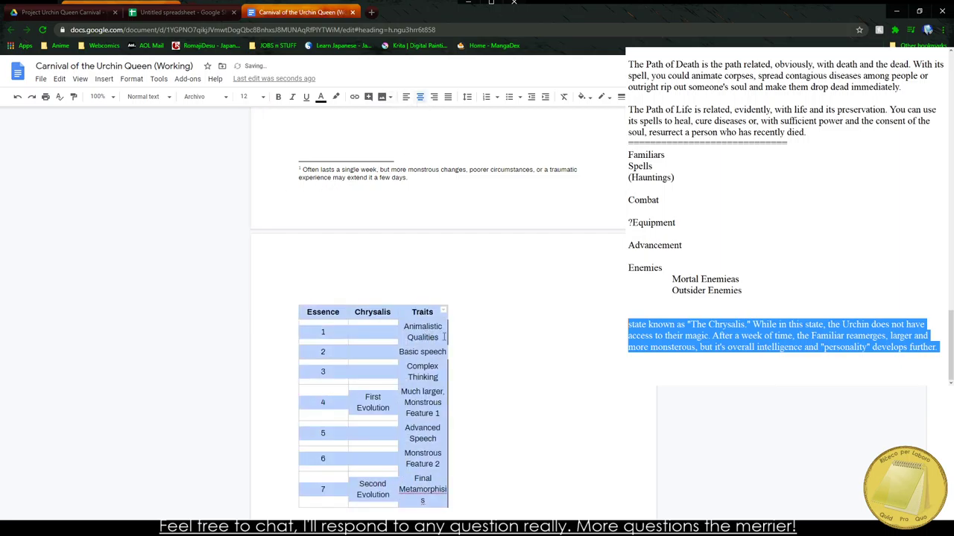
Centre the table on the page and set its cells' vertical alignment to Middle.
{"action": "left_click", "coordinate": [370, 322]}
{"action": "right_click", "coordinate": [371, 323]}
{"action": "left_click", "coordinate": [456, 469]}
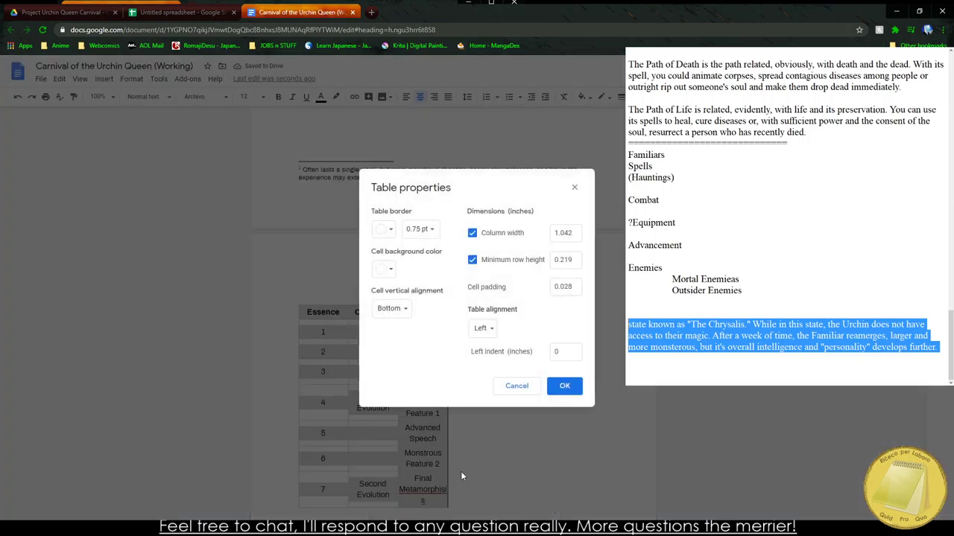
{"action": "left_click", "coordinate": [481, 327]}
{"action": "left_click", "coordinate": [486, 340]}
{"action": "left_click", "coordinate": [388, 308]}
{"action": "left_click", "coordinate": [391, 291]}
{"action": "left_click", "coordinate": [564, 386]}
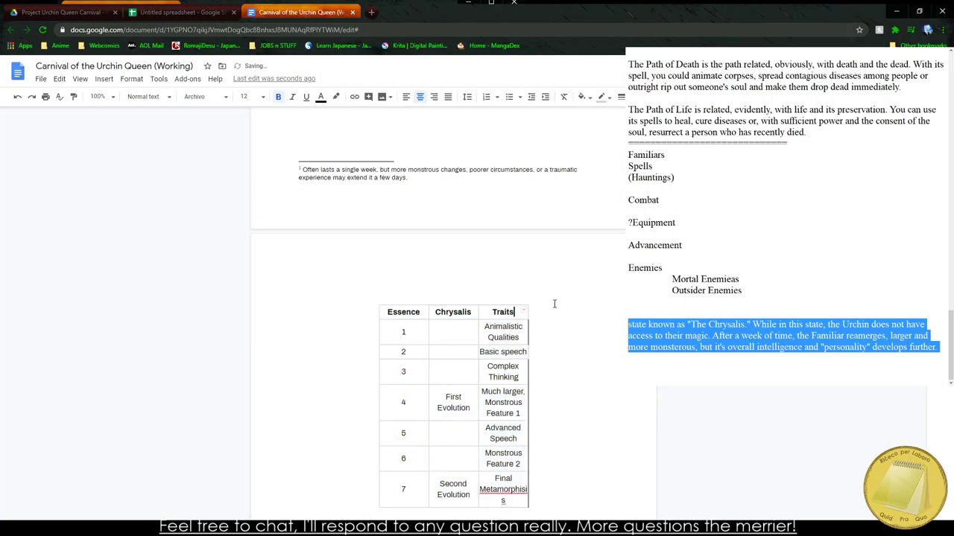
Widen the Traits column and correct the spelling of the Essence 7 trait to "Final Metamorphosis".
{"action": "left_click_drag", "start_coordinate": [529, 313], "coordinate": [576, 309]}
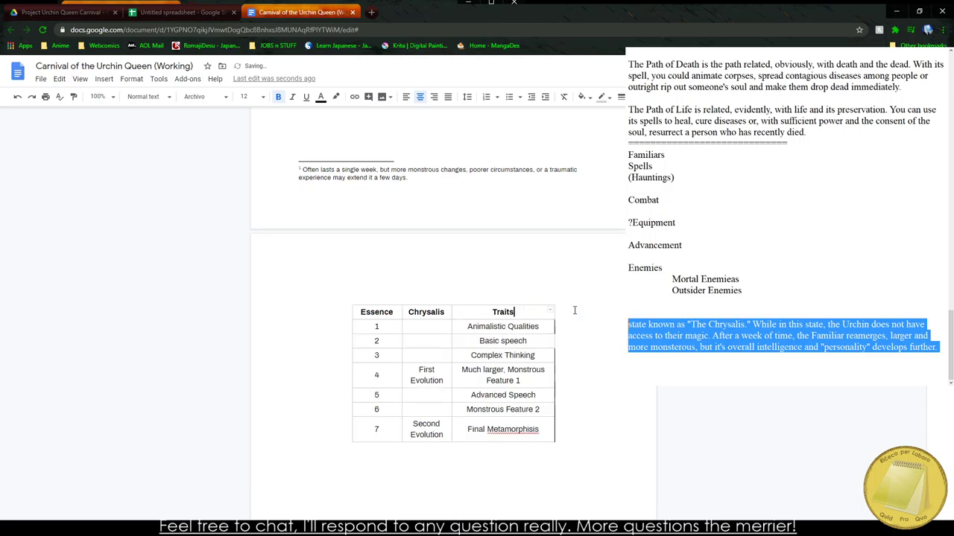
{"action": "left_click", "coordinate": [430, 325]}
{"action": "mouse_move", "coordinate": [378, 326]}
{"action": "left_mouse_down"}
{"action": "mouse_move", "coordinate": [521, 430]}
{"action": "mouse_move", "coordinate": [388, 325]}
{"action": "left_mouse_up"}
{"action": "right_click", "coordinate": [520, 429]}
{"action": "left_click", "coordinate": [563, 317]}
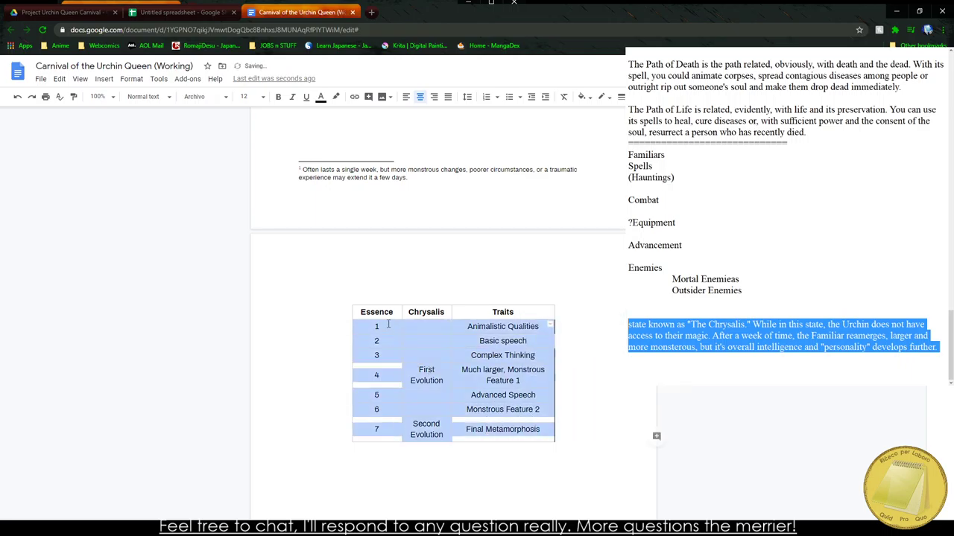
Set the table's border colour to black.
{"action": "right_click", "coordinate": [386, 326]}
{"action": "left_click", "coordinate": [428, 471]}
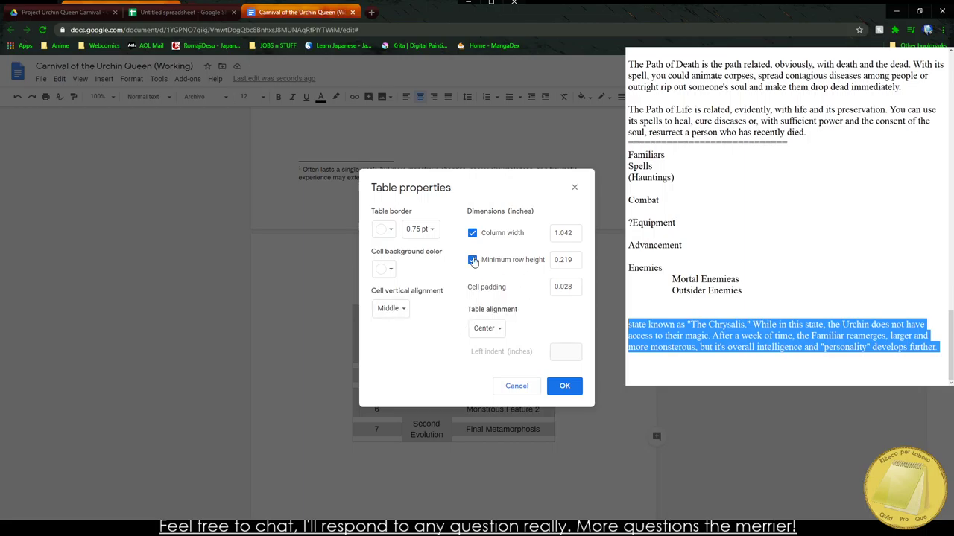
{"action": "left_click", "coordinate": [385, 230]}
{"action": "left_click", "coordinate": [381, 250]}
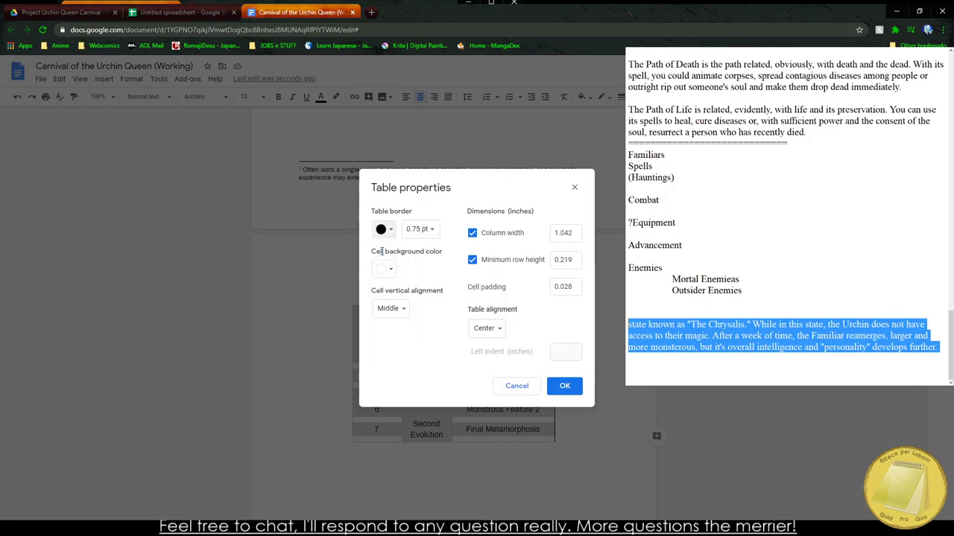
{"action": "left_click", "coordinate": [565, 386]}
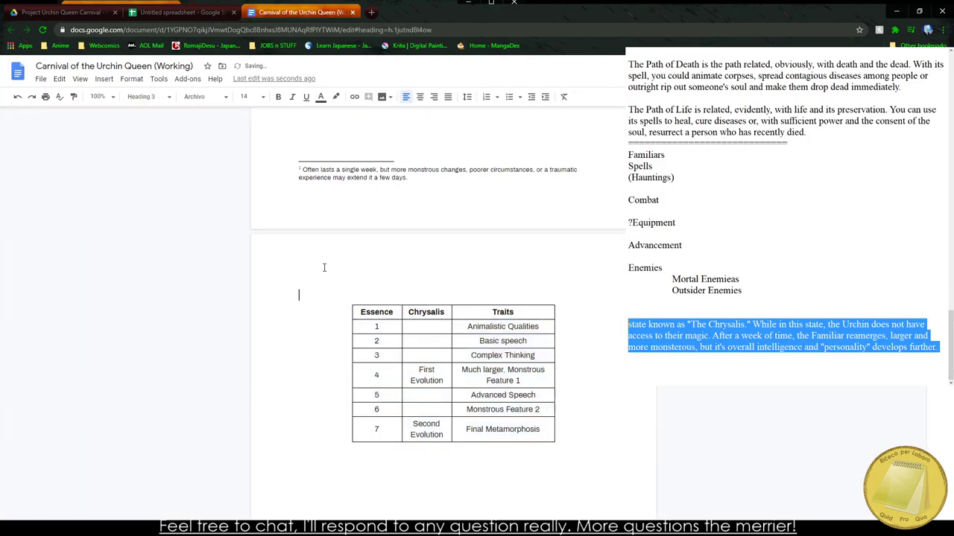